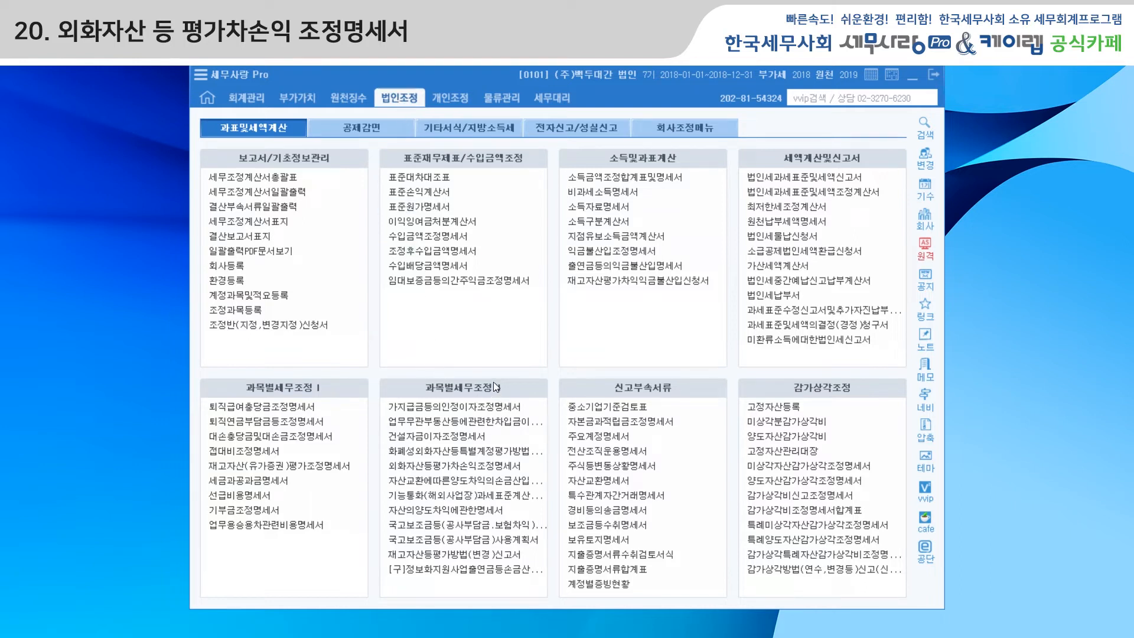
# - Open the 화폐성외화자산등특별계정평가방법신고서 from the corporate tax adjustment forms and load its data
pyautogui.click(483, 452)
pyautogui.moveTo(338, 55); pyautogui.dragTo(458, 114)
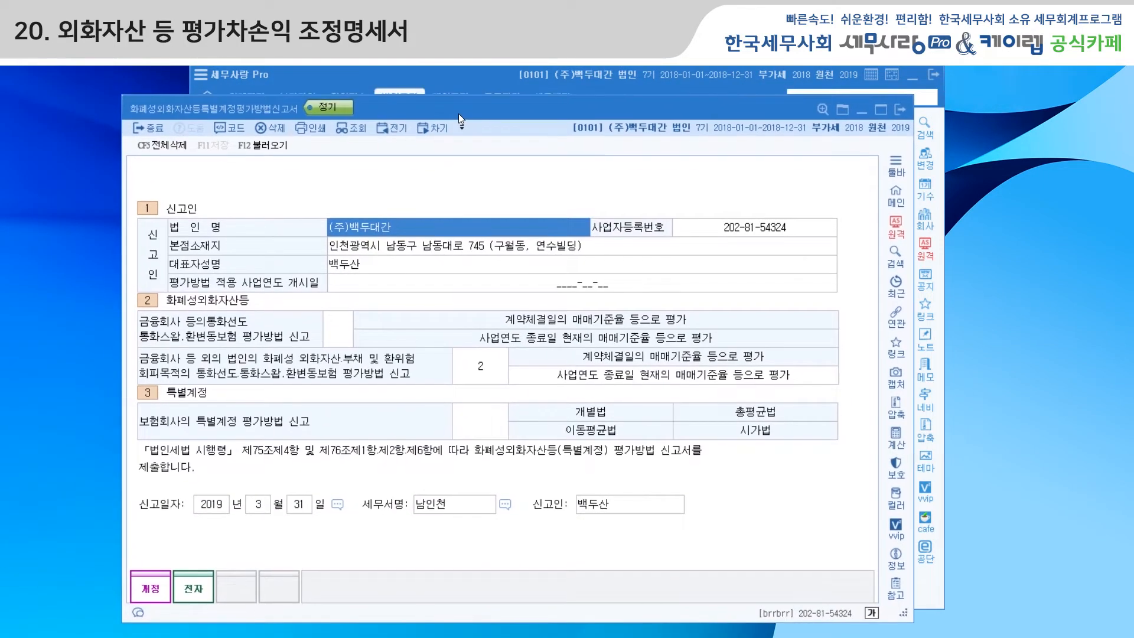
pyautogui.click(263, 145)
# - Check the valuation method chosen for non-financial corporations' monetary foreign-currency items, and save and close the form
pyautogui.click(554, 390)
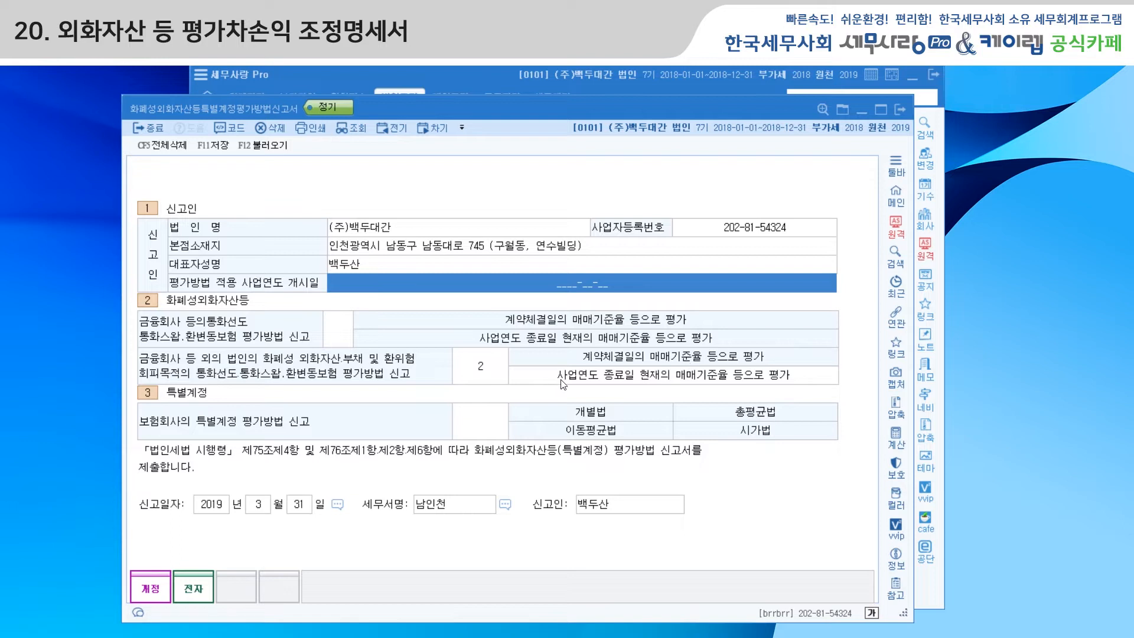
pyautogui.click(493, 377)
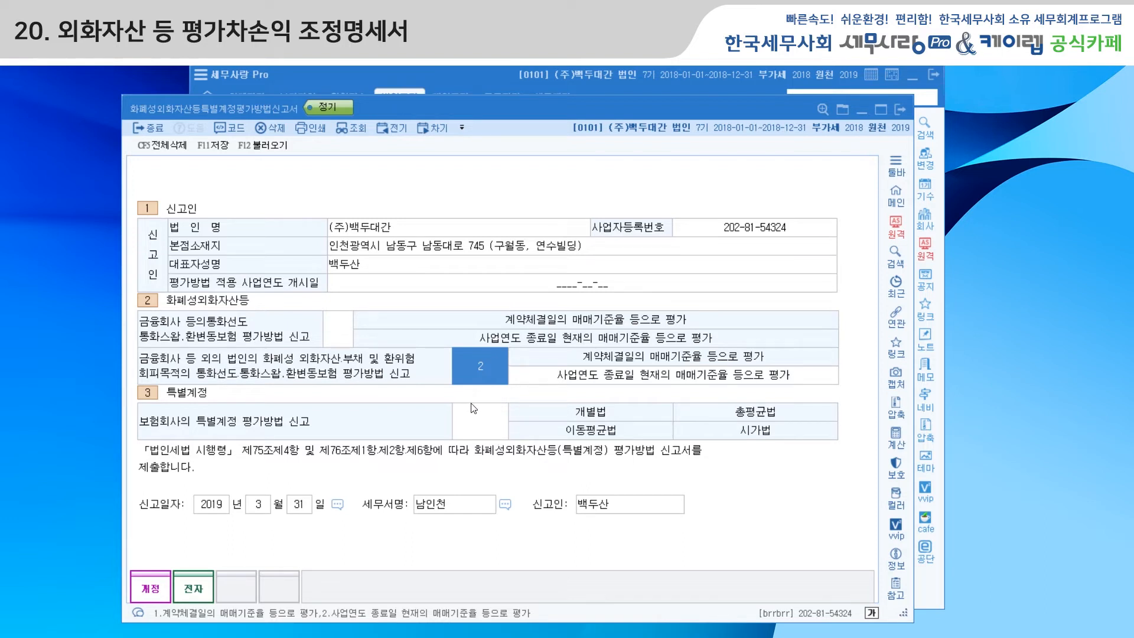
pyautogui.click(216, 155)
pyautogui.click(897, 111)
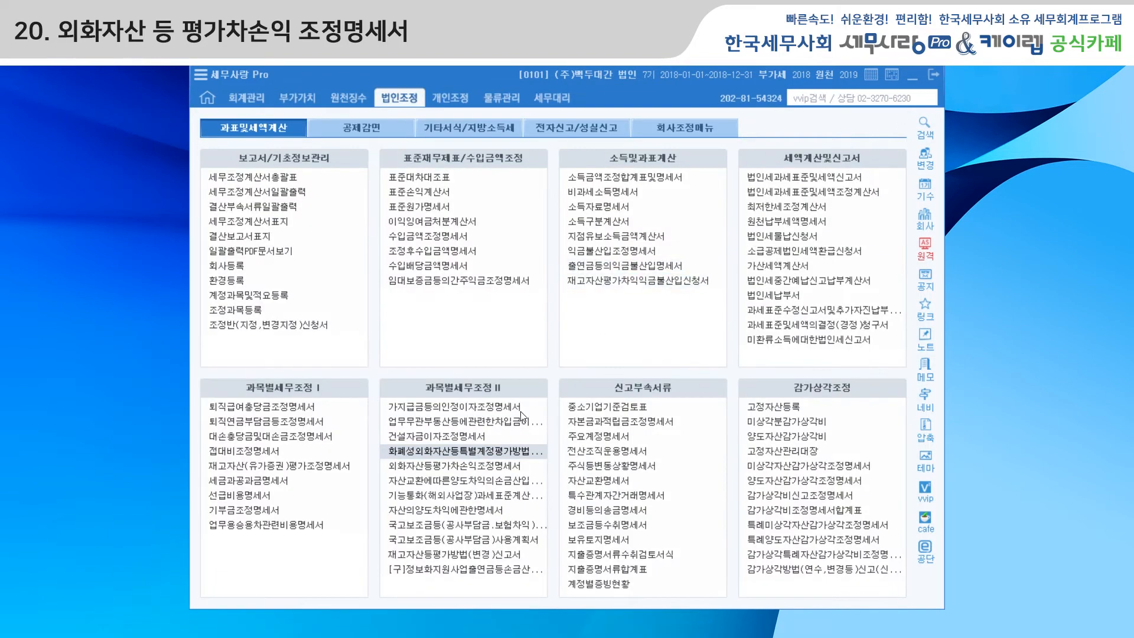
# - Open the 외화자산등평가차손익조정명세서 and examine the USD asset row's foreign-currency amount and book value in won
pyautogui.doubleClick(495, 473)
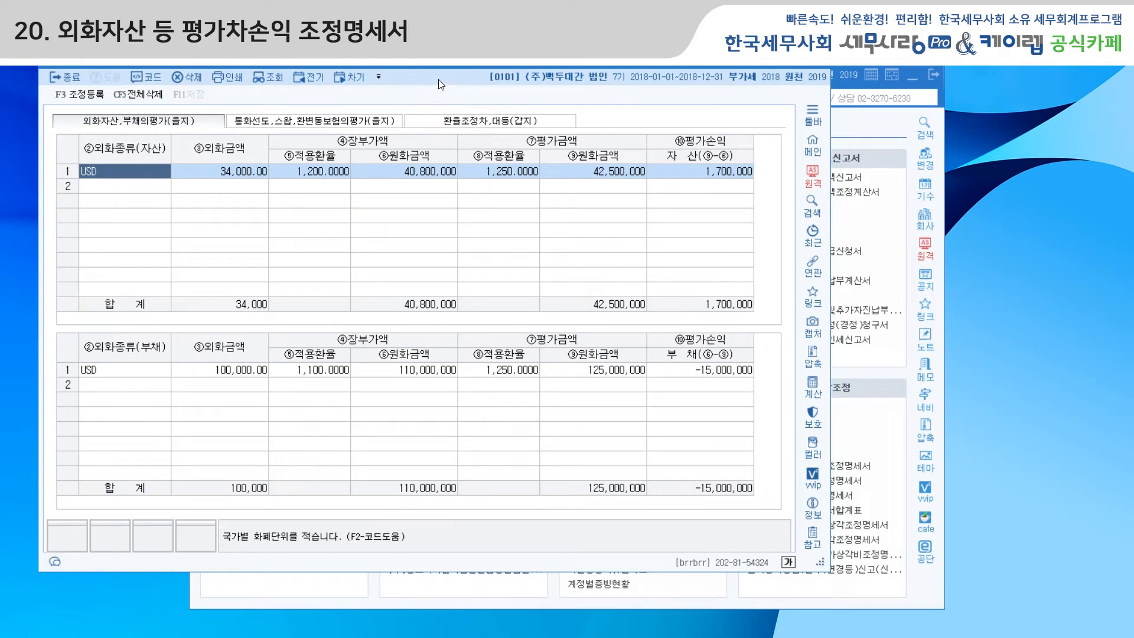
pyautogui.moveTo(441, 62); pyautogui.dragTo(496, 111)
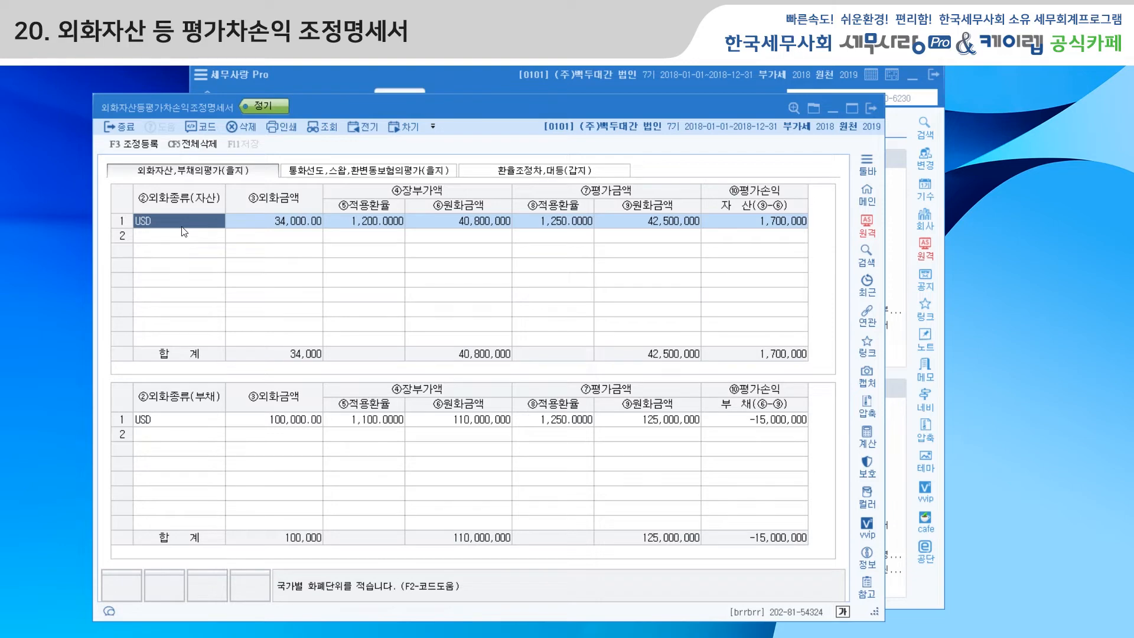
pyautogui.click(291, 226)
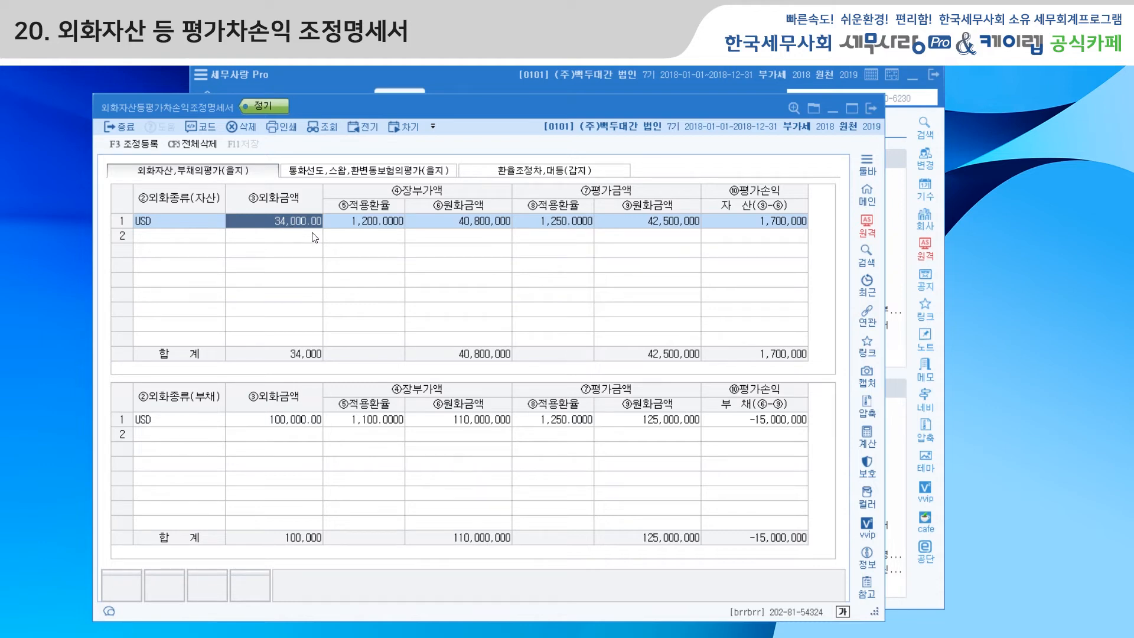
pyautogui.click(452, 223)
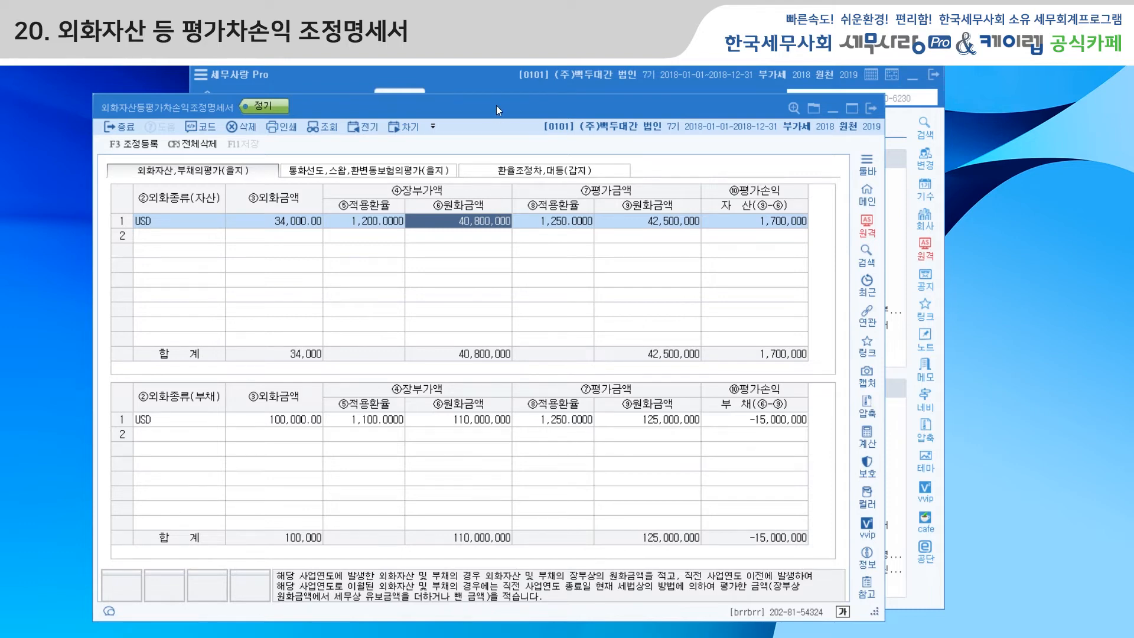
# - Open the 합계잔액시산표 from accounting management and query it as of December 31, 2018
pyautogui.click(483, 79)
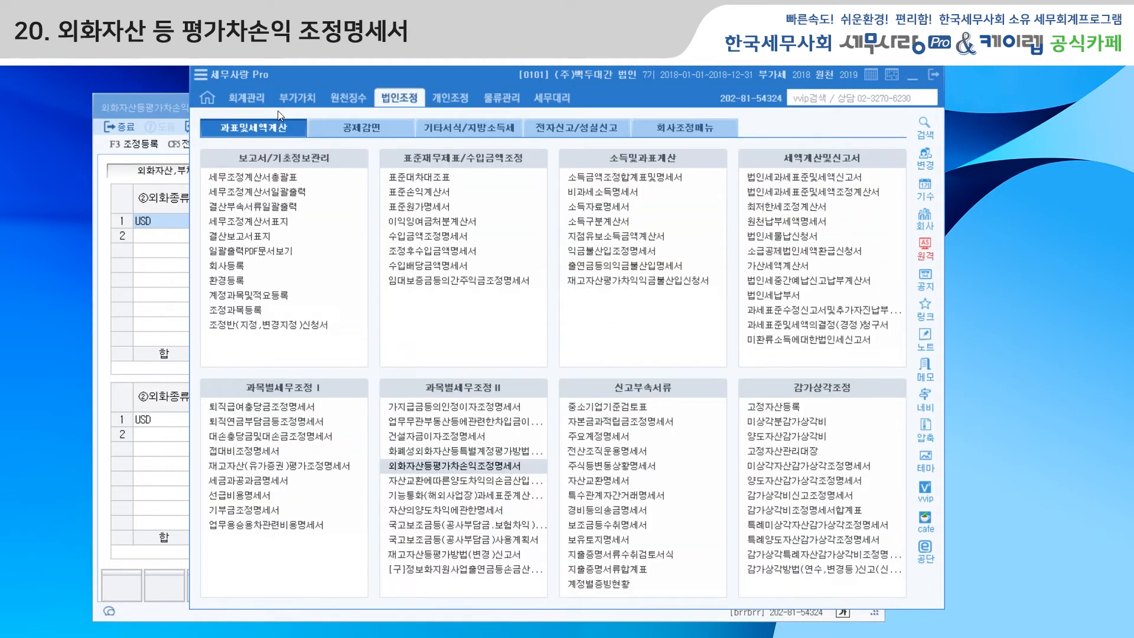
pyautogui.click(243, 101)
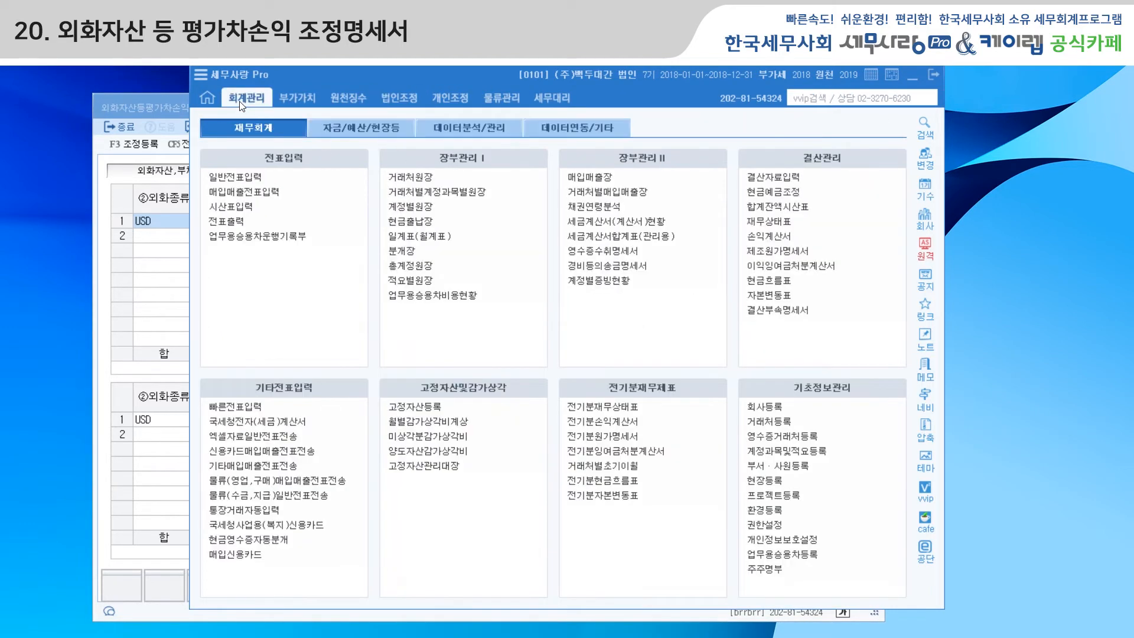
pyautogui.click(770, 207)
pyautogui.write('12')
pyautogui.press('Return')
pyautogui.press('Return')
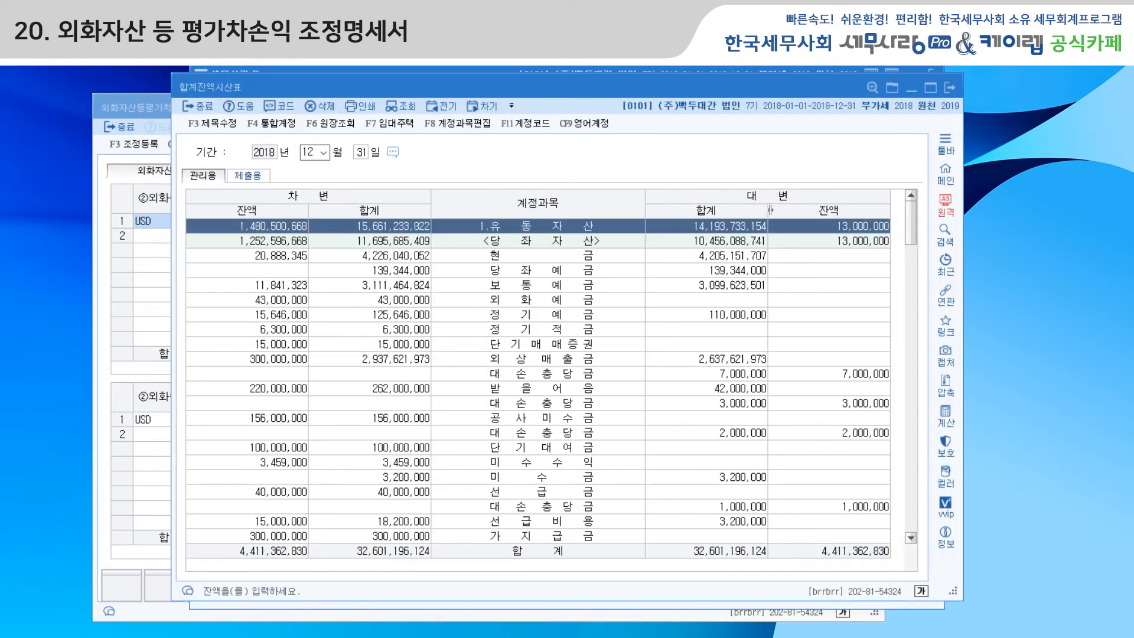
# - Open the 외화예금 account's ledger and compare its deposit and 평가이익 entries with the USD asset row's book and valuation figures
pyautogui.doubleClick(541, 304)
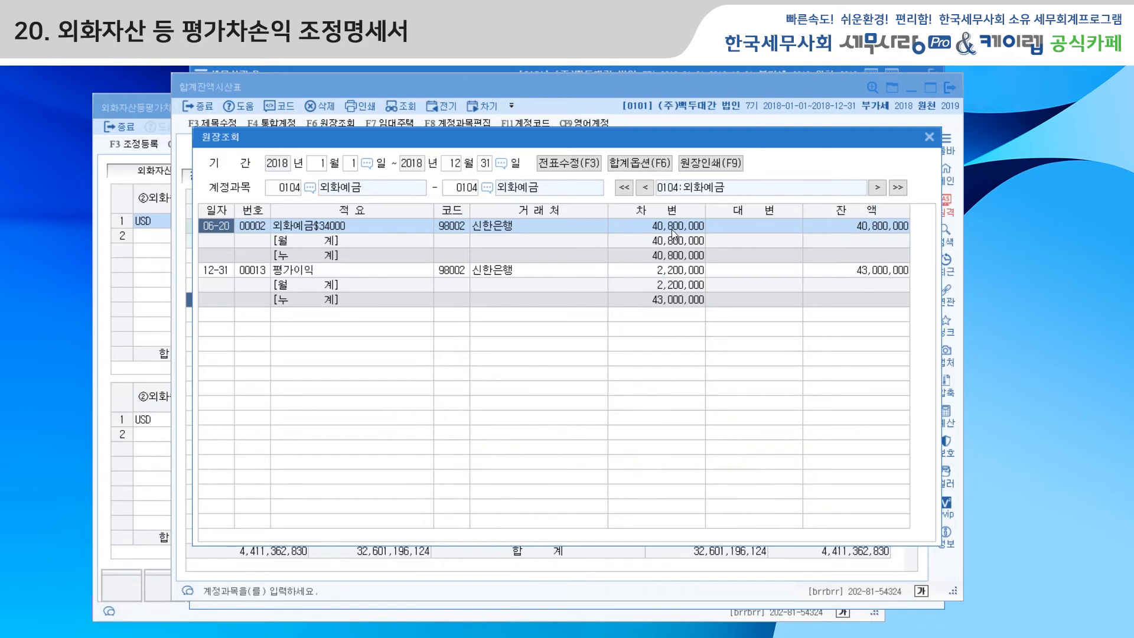
pyautogui.click(665, 272)
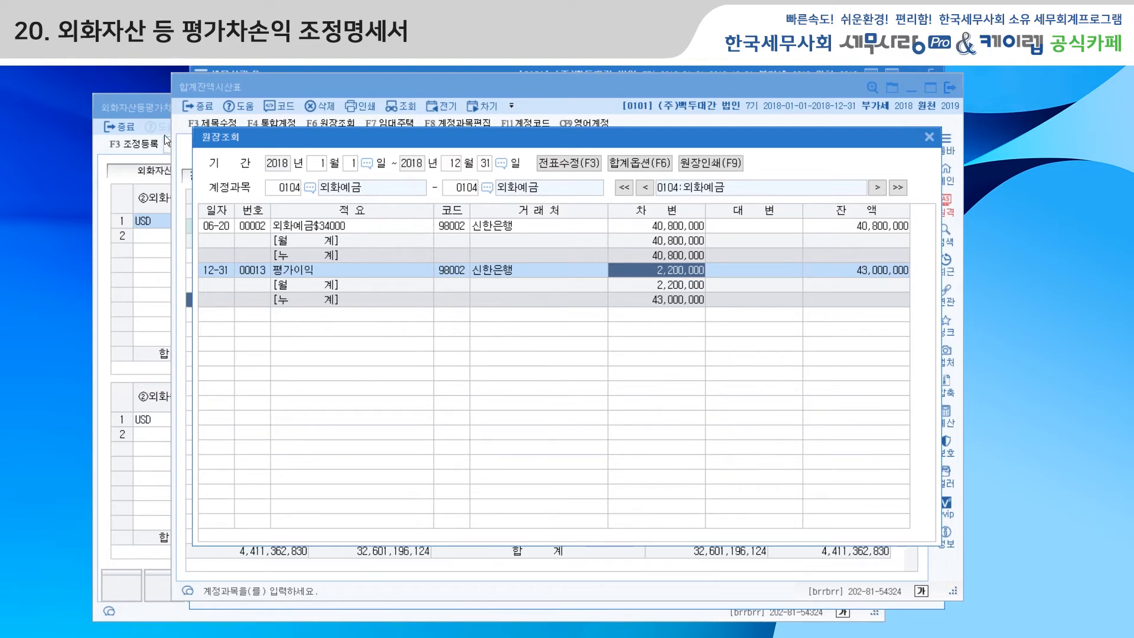
pyautogui.click(150, 109)
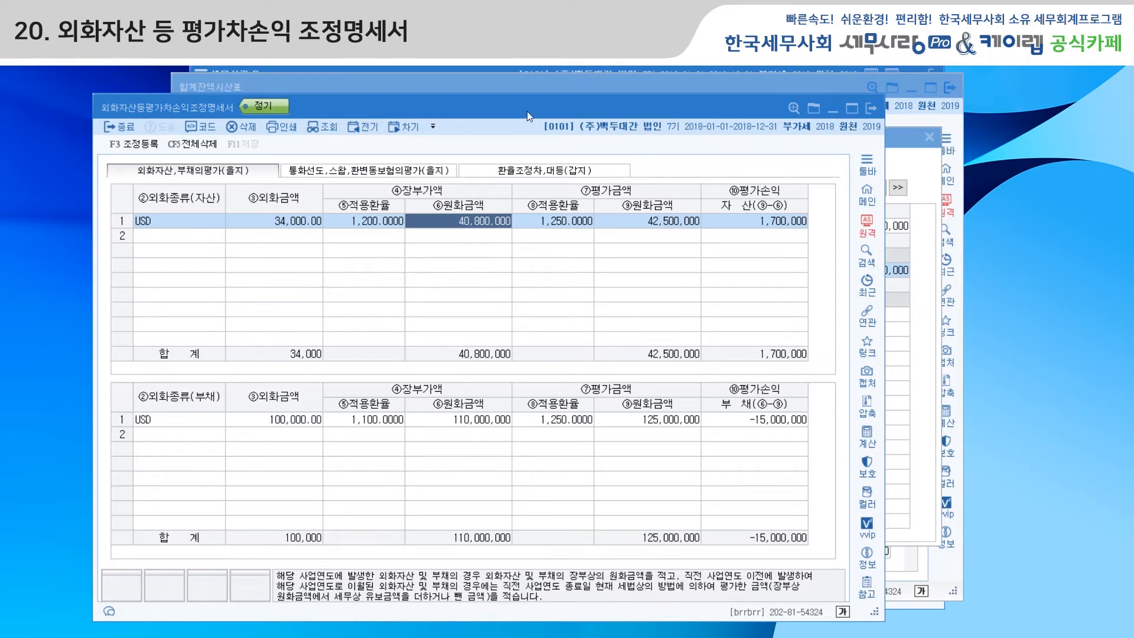
pyautogui.click(550, 86)
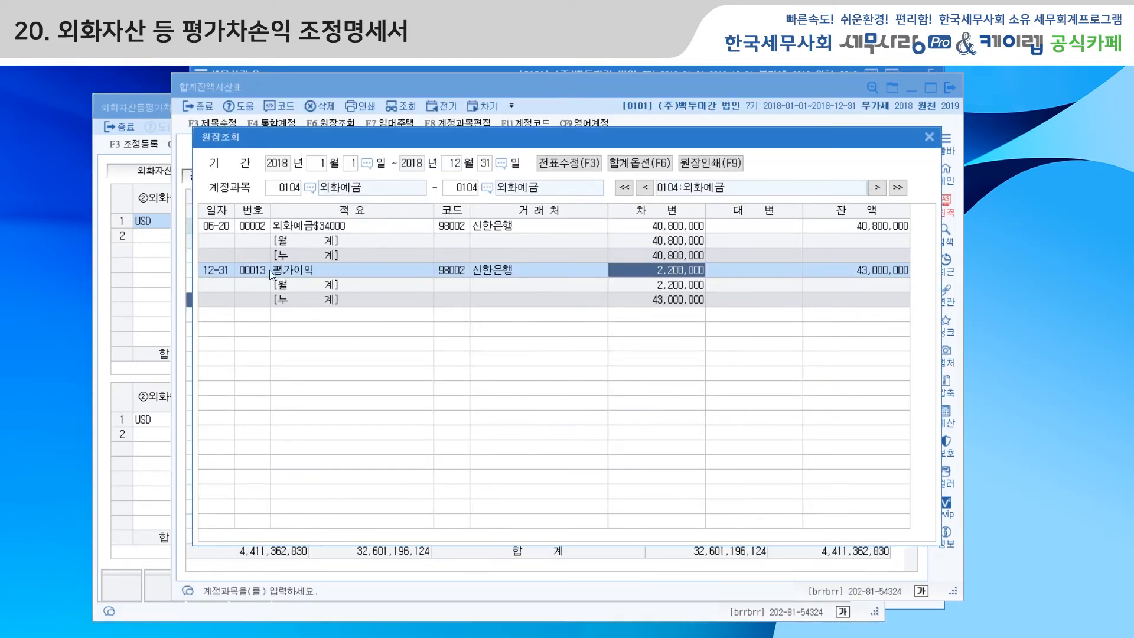
pyautogui.click(665, 228)
pyautogui.click(136, 308)
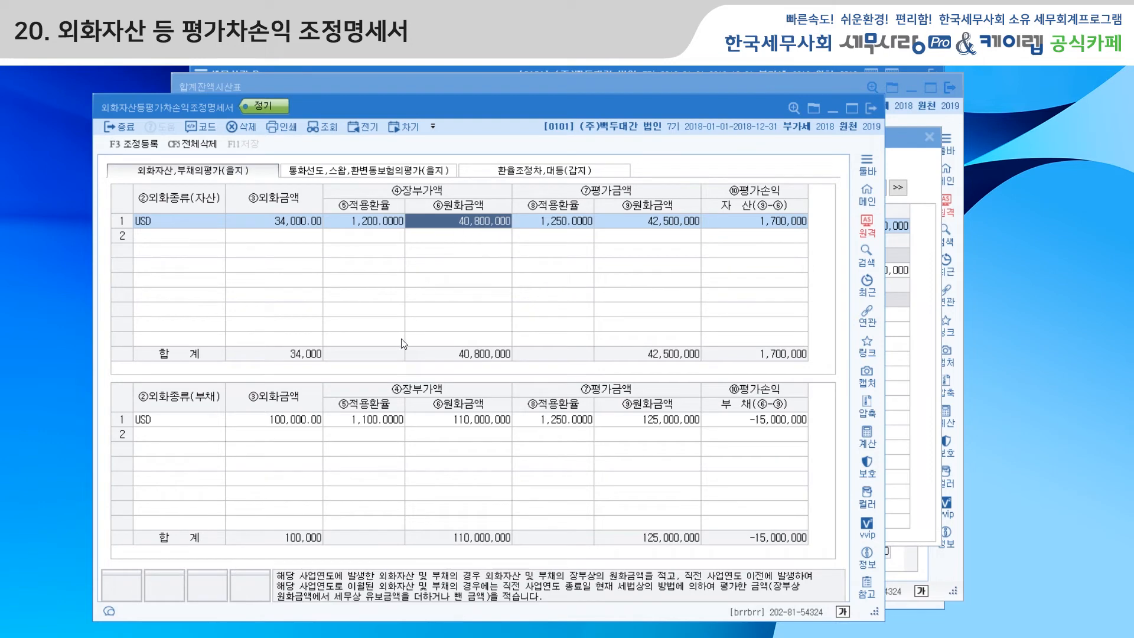
pyautogui.click(570, 223)
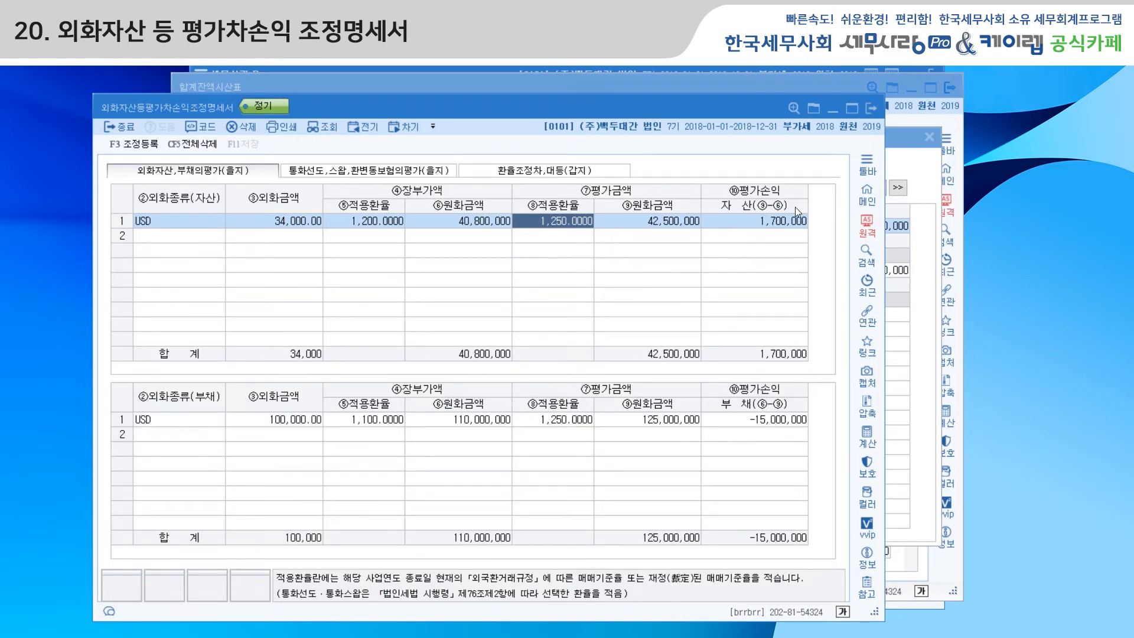
pyautogui.click(923, 167)
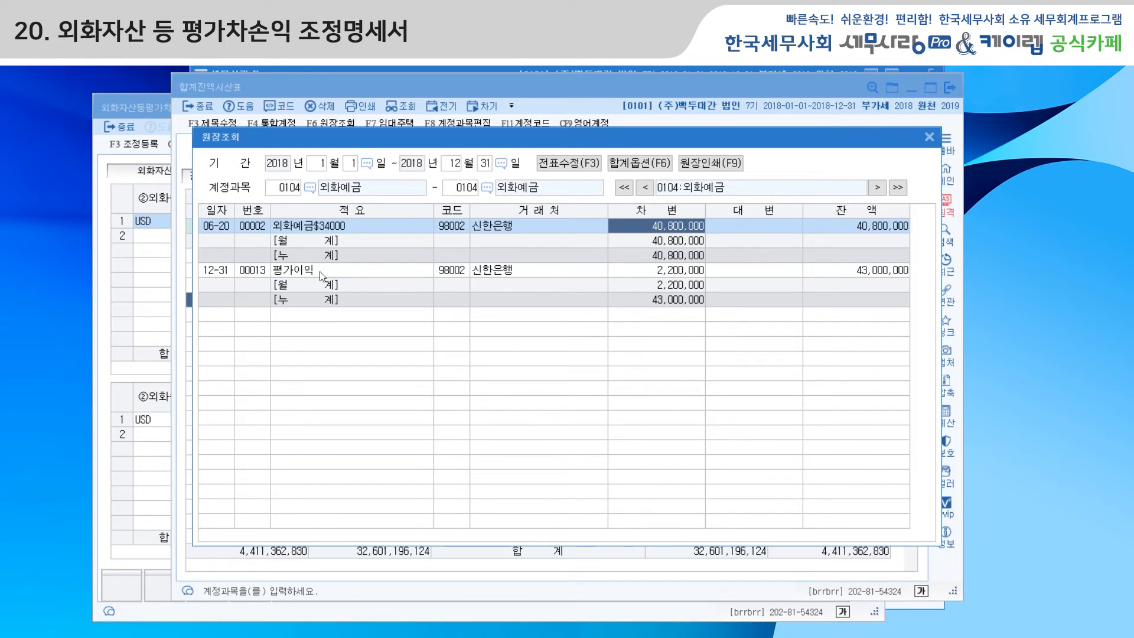
# - Examine the USD liability row's currency, foreign-currency amount and book-value exchange rate in the adjustment statement
pyautogui.click(140, 423)
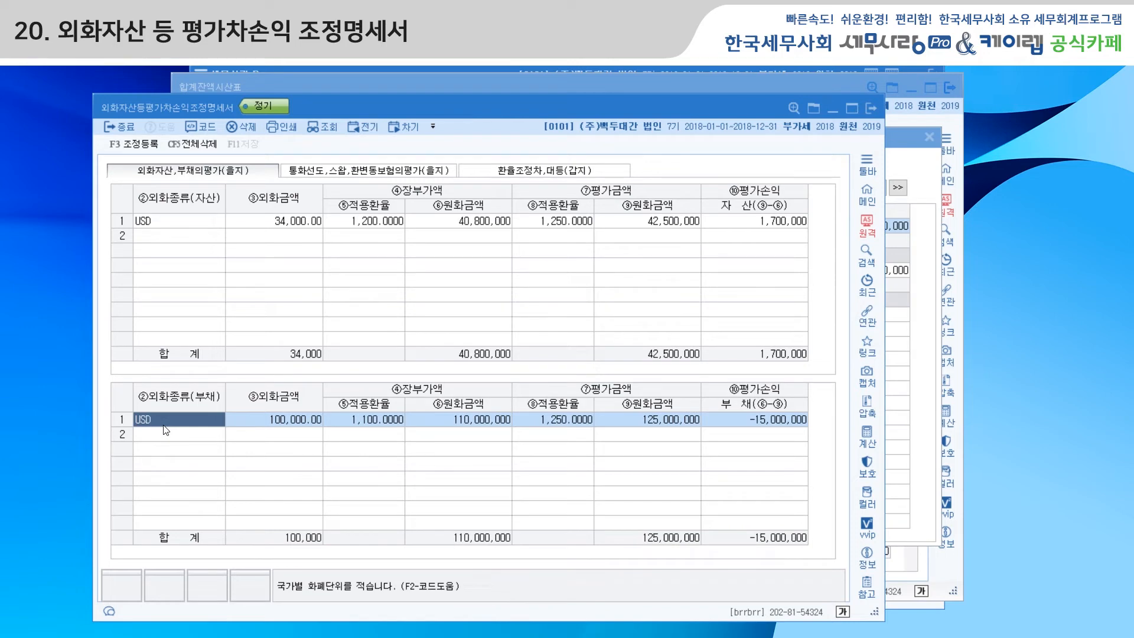
pyautogui.click(268, 428)
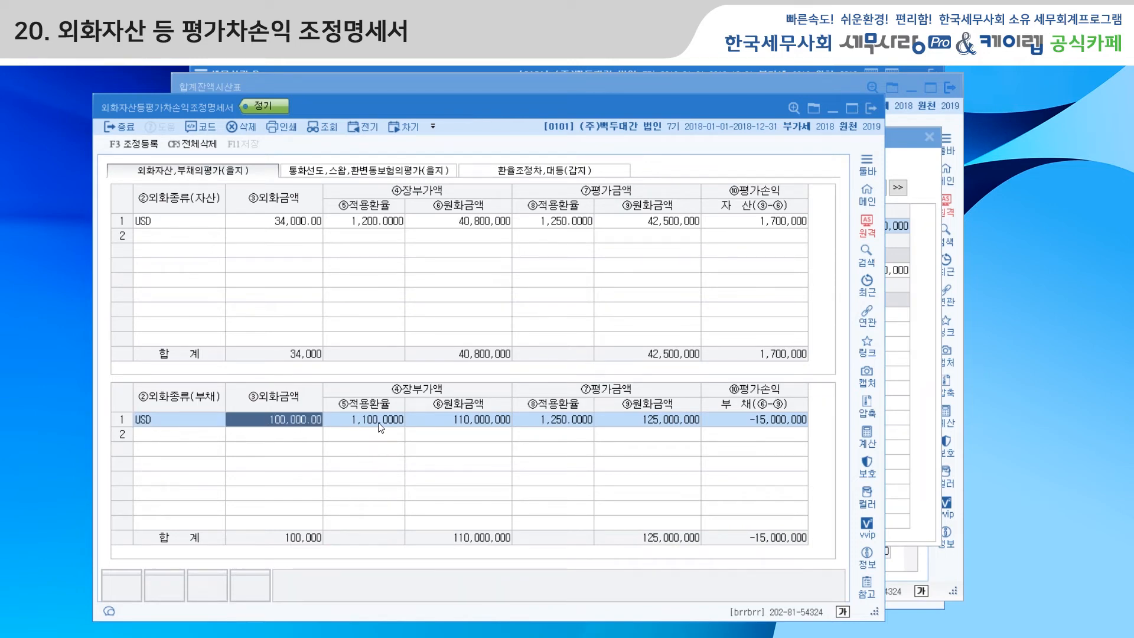
pyautogui.click(388, 427)
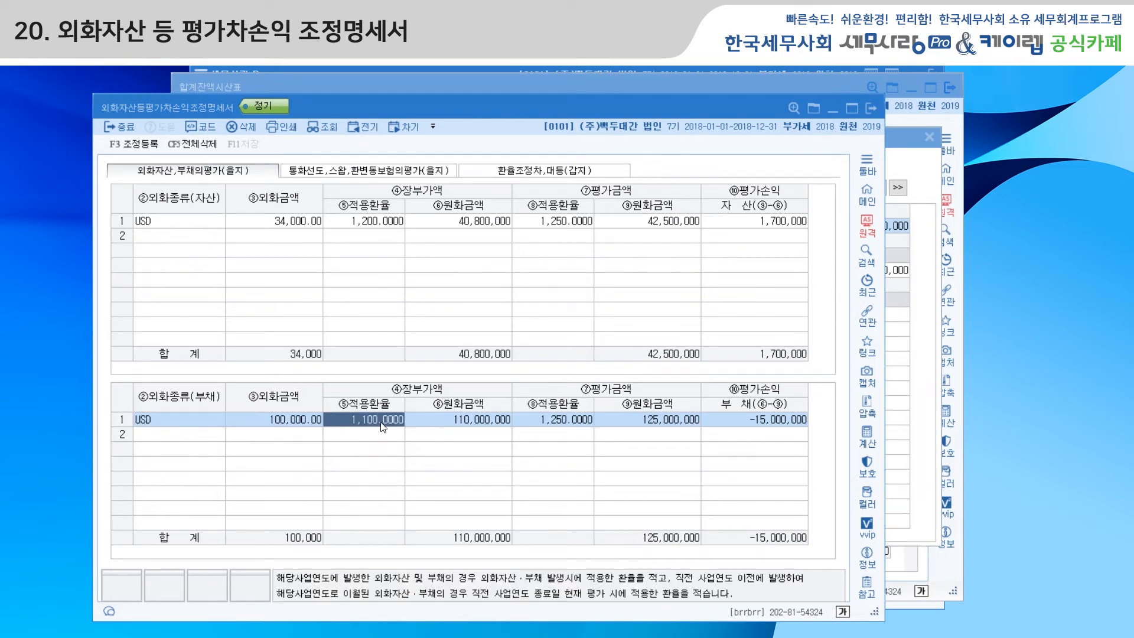
# - Close the 외화예금 ledger and open the 외화장기차입금 account's ledger from the trial balance
pyautogui.click(914, 166)
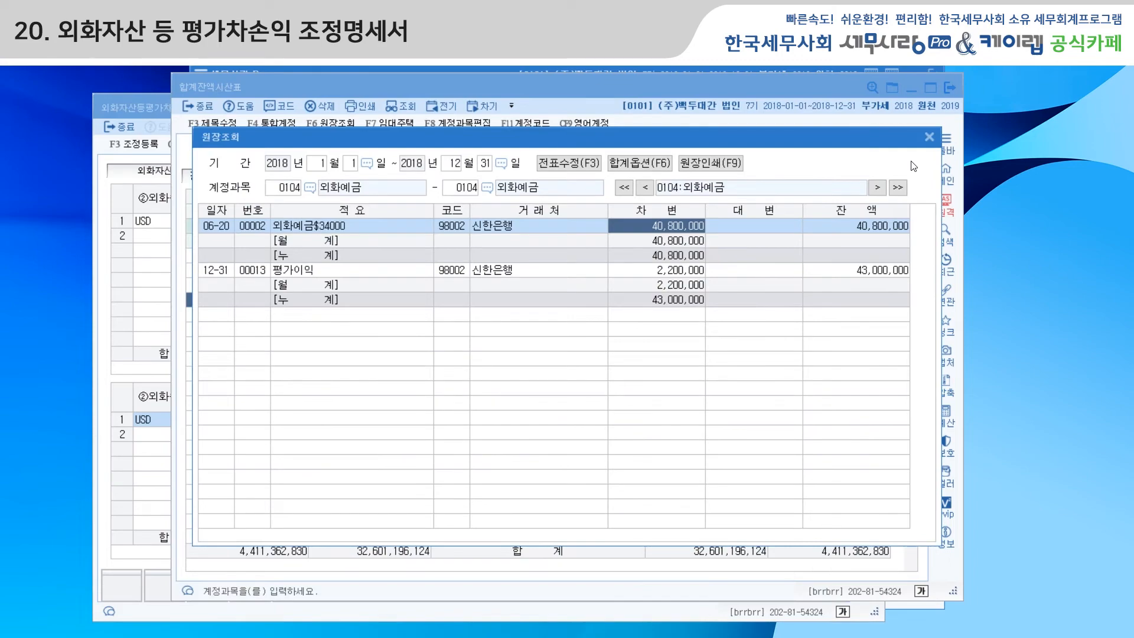
pyautogui.click(928, 137)
pyautogui.scroll(-10, 584, 374)
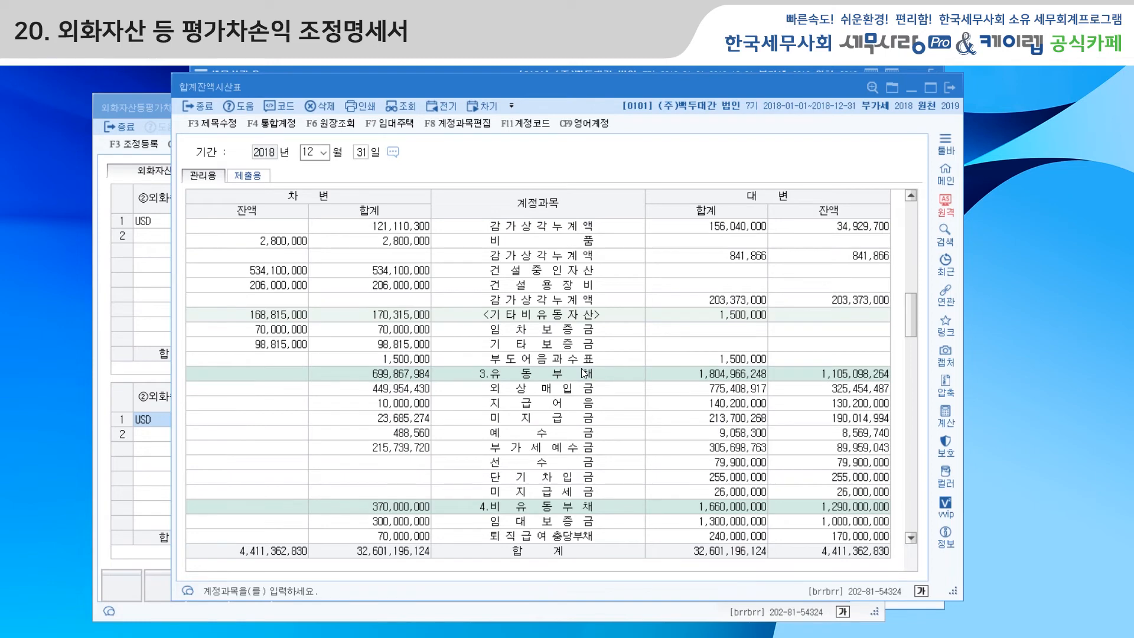
pyautogui.scroll(-1, 584, 373)
pyautogui.click(561, 512)
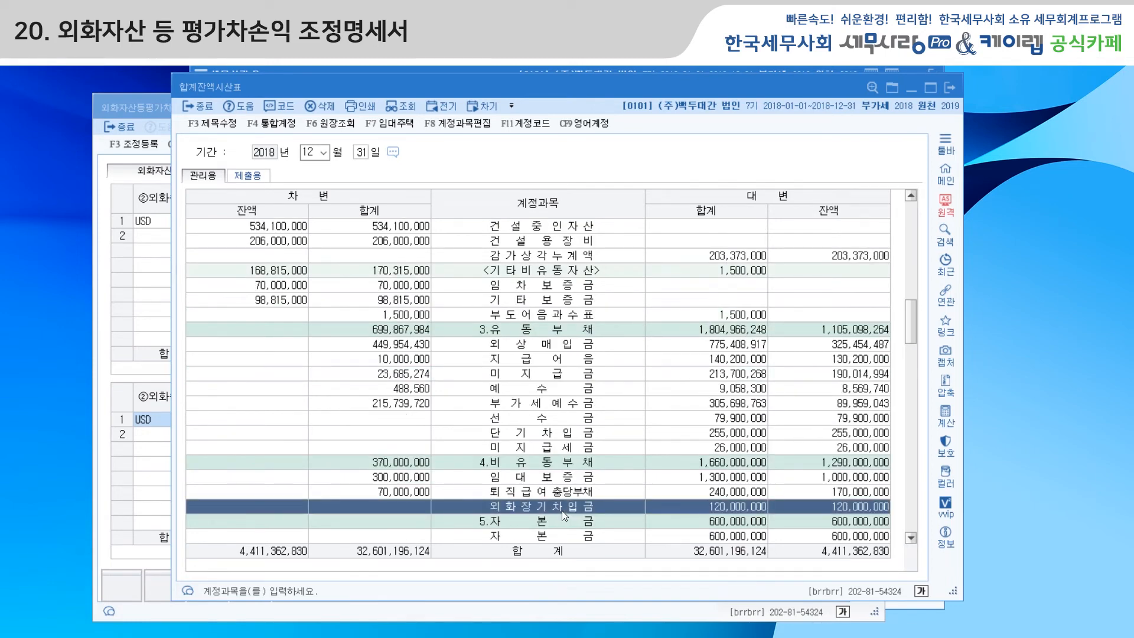
pyautogui.doubleClick(562, 508)
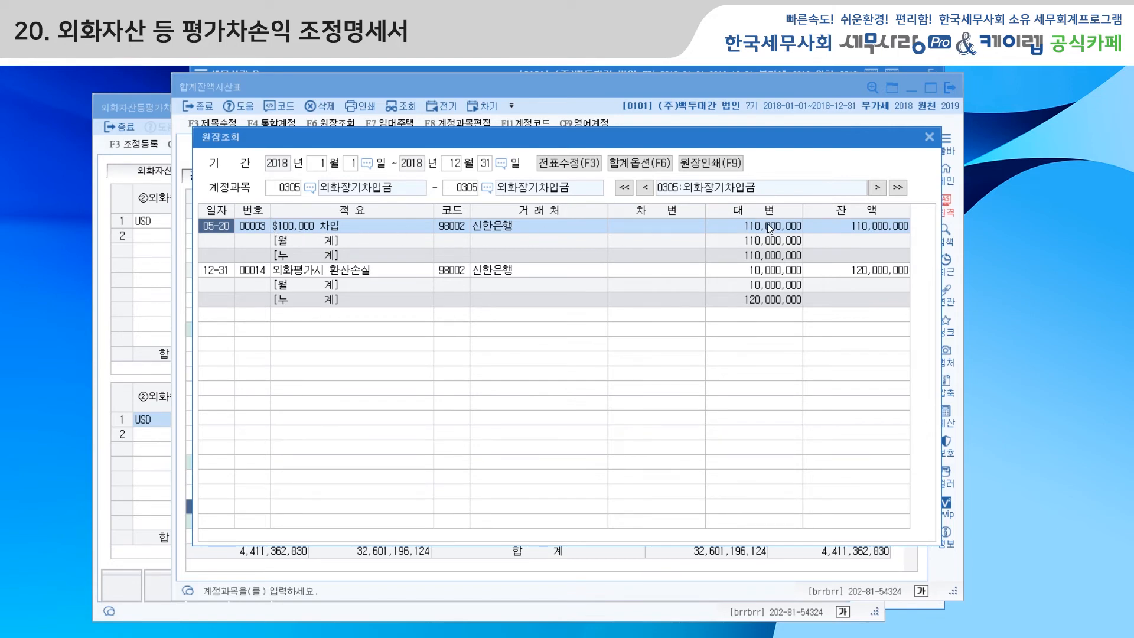
# - Compare the USD liability row's book value and valuation exchange rate with the 외화장기차입금 ledger, and close the ledger
pyautogui.click(117, 357)
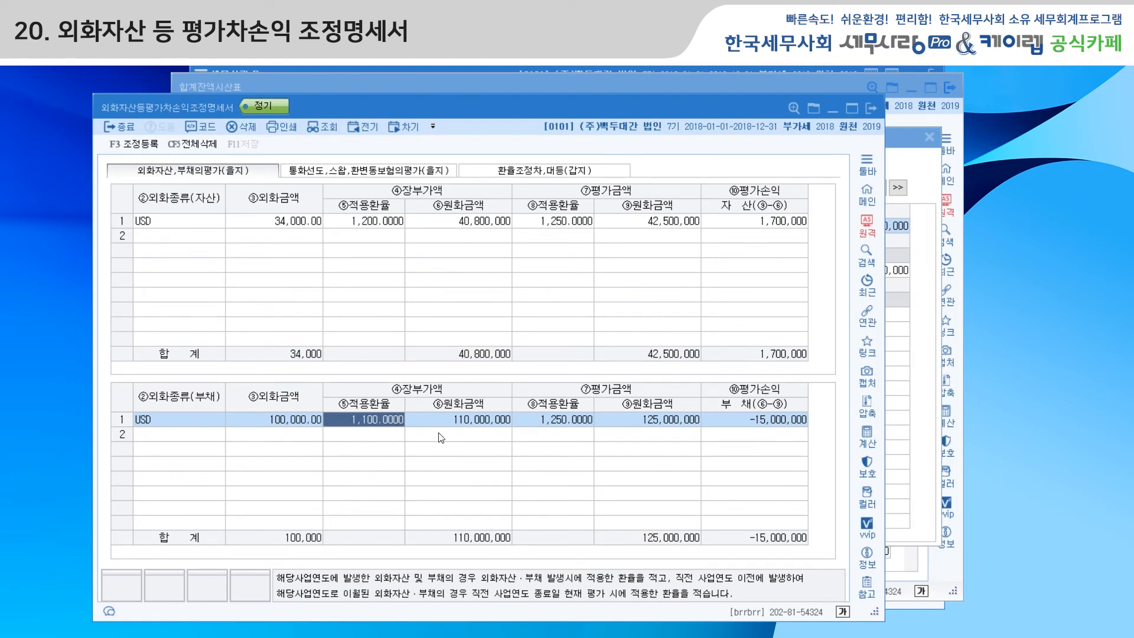
pyautogui.click(554, 421)
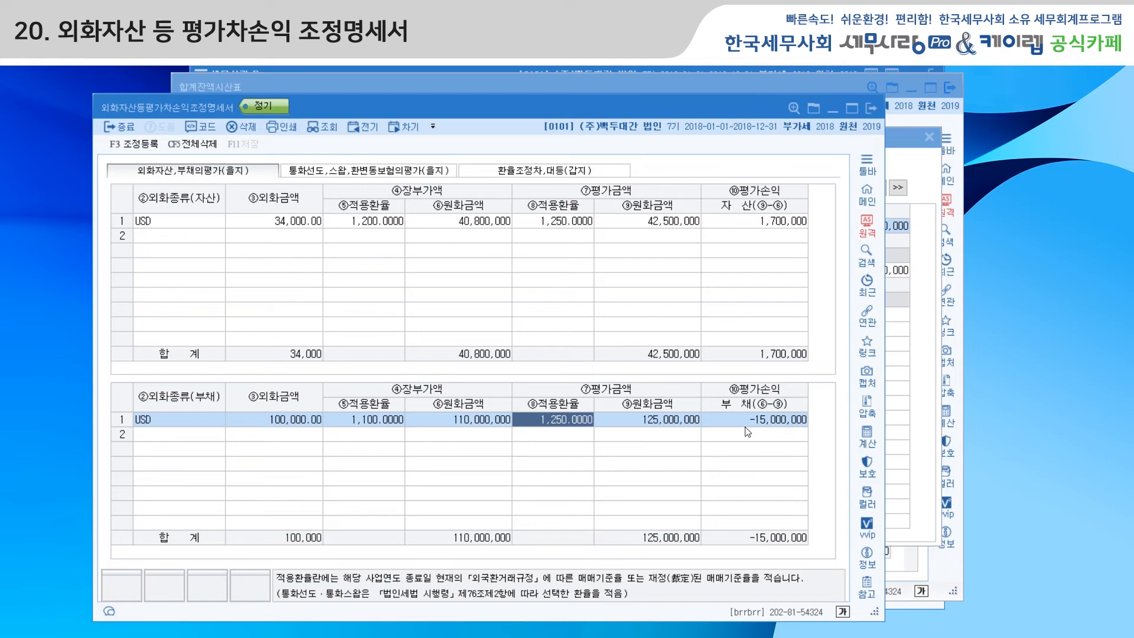
pyautogui.click(923, 187)
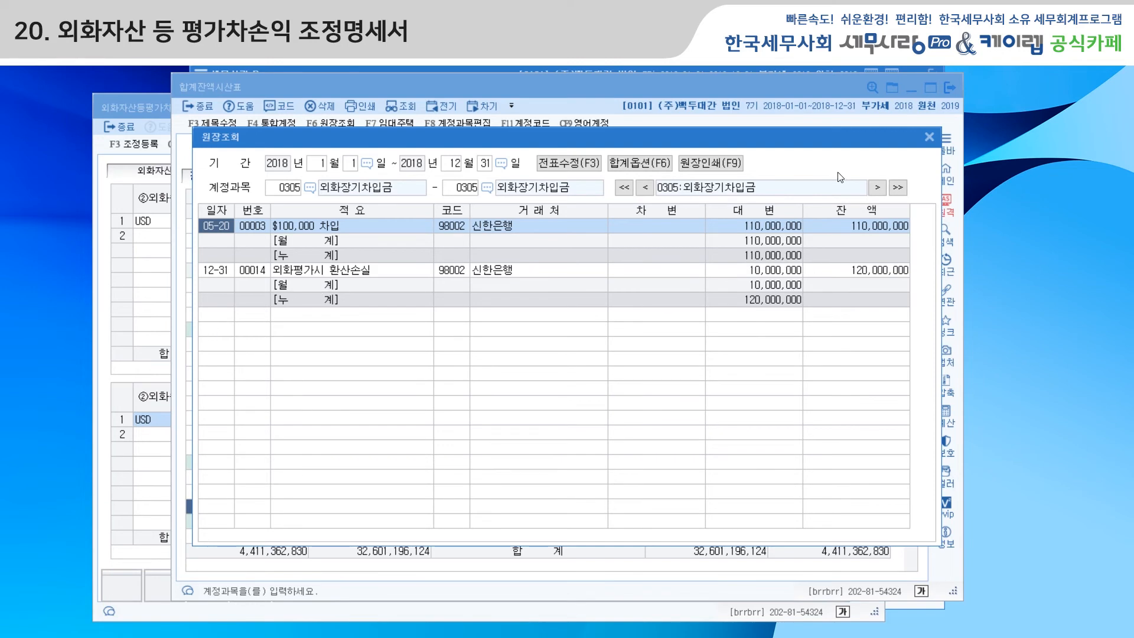
pyautogui.click(926, 139)
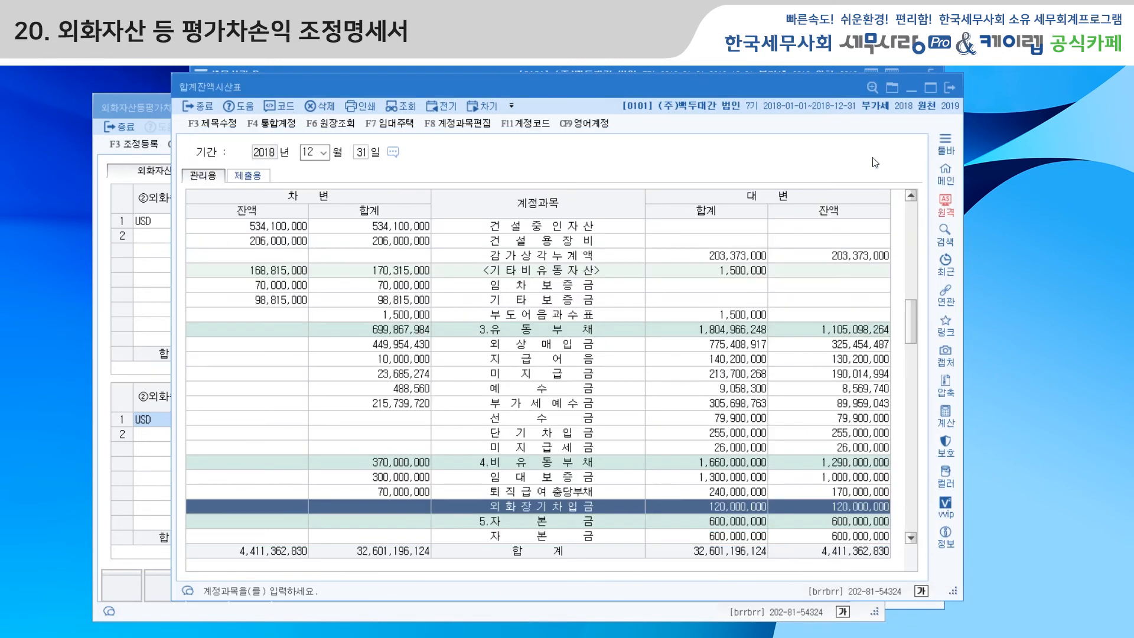
# - Show the statement's 환율조정차,대등(갑지) sheet and check the 회사손익금계상액 for 화폐성 외화자산.부채 평가손익
pyautogui.click(135, 104)
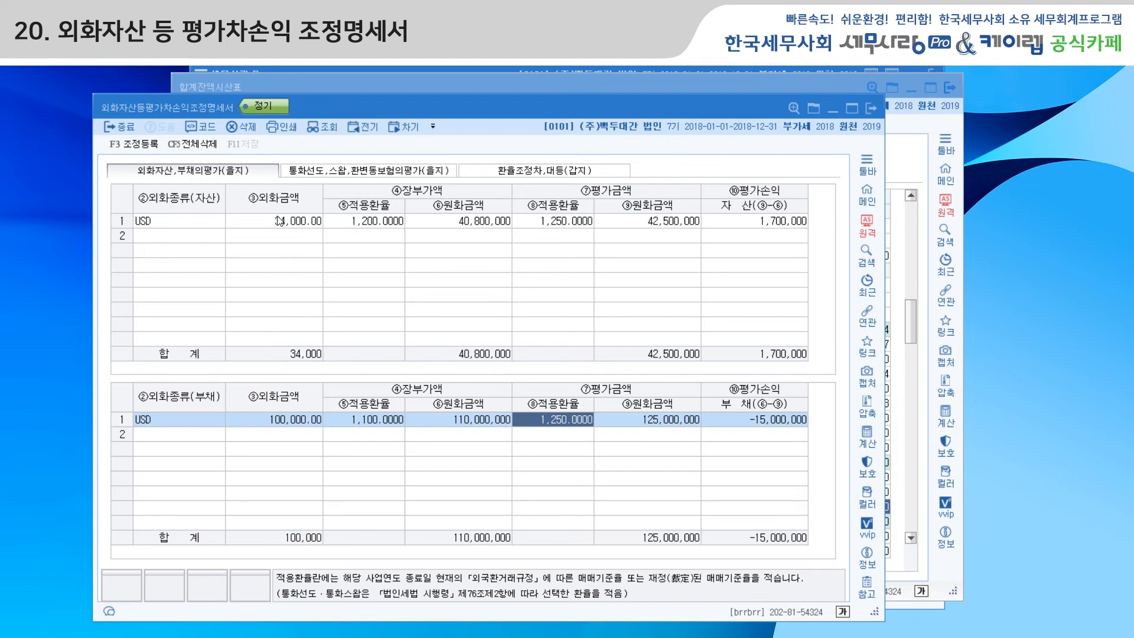
pyautogui.click(593, 172)
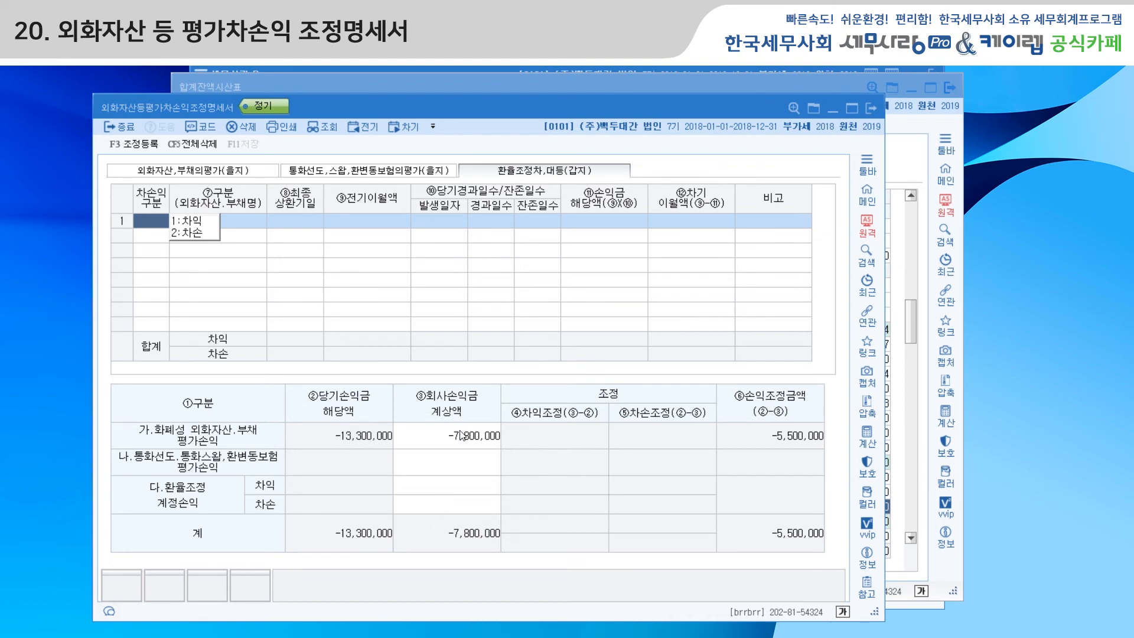
pyautogui.click(461, 442)
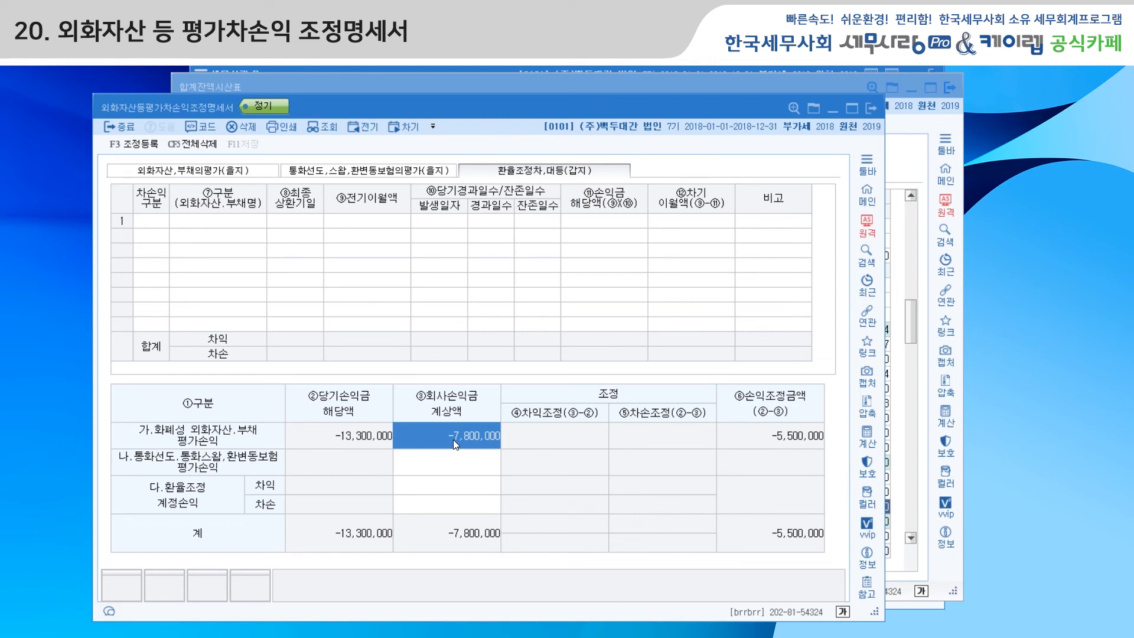
# - Locate the 외화환산이익 and 외화환산손실 accounts in the trial balance to check the company's recorded gain and loss
pyautogui.click(916, 175)
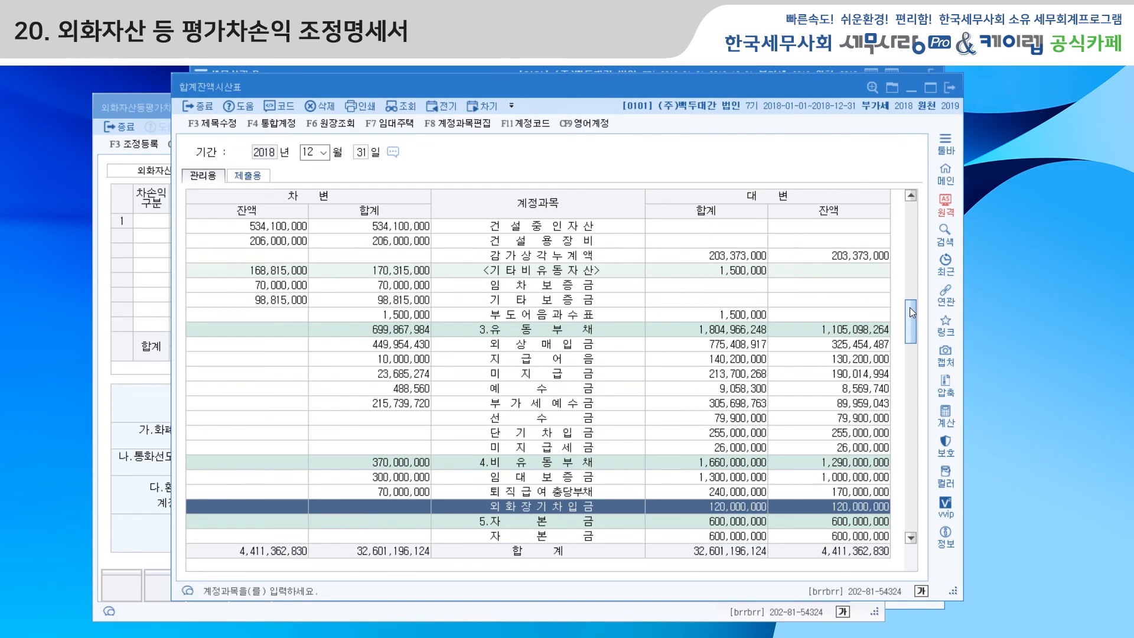
pyautogui.moveTo(913, 312); pyautogui.dragTo(878, 495)
pyautogui.click(554, 404)
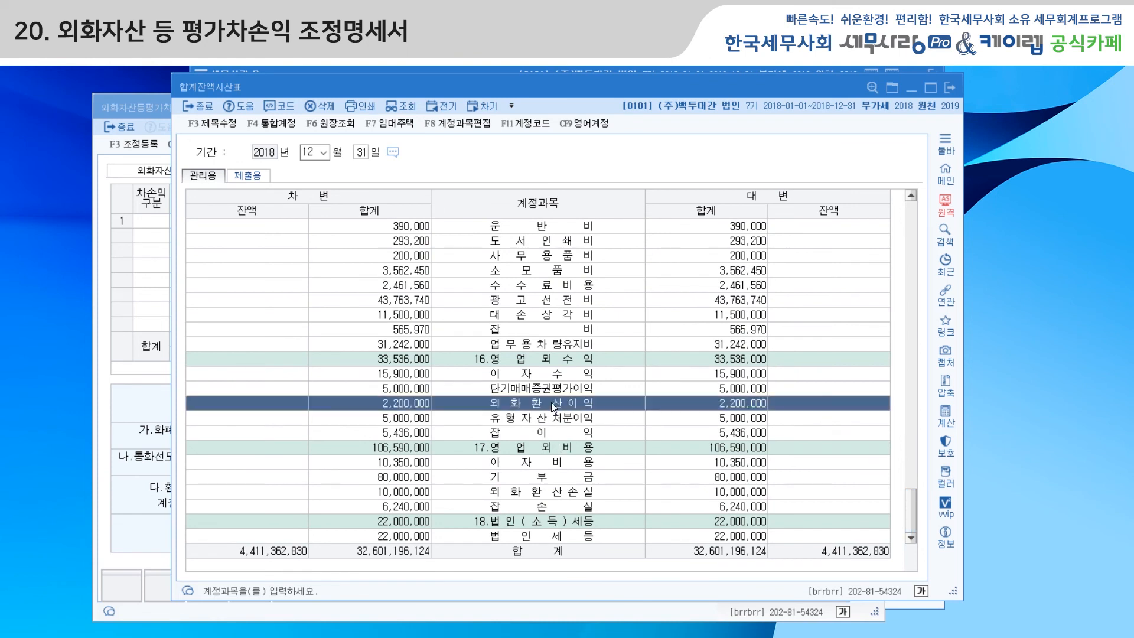
pyautogui.click(553, 495)
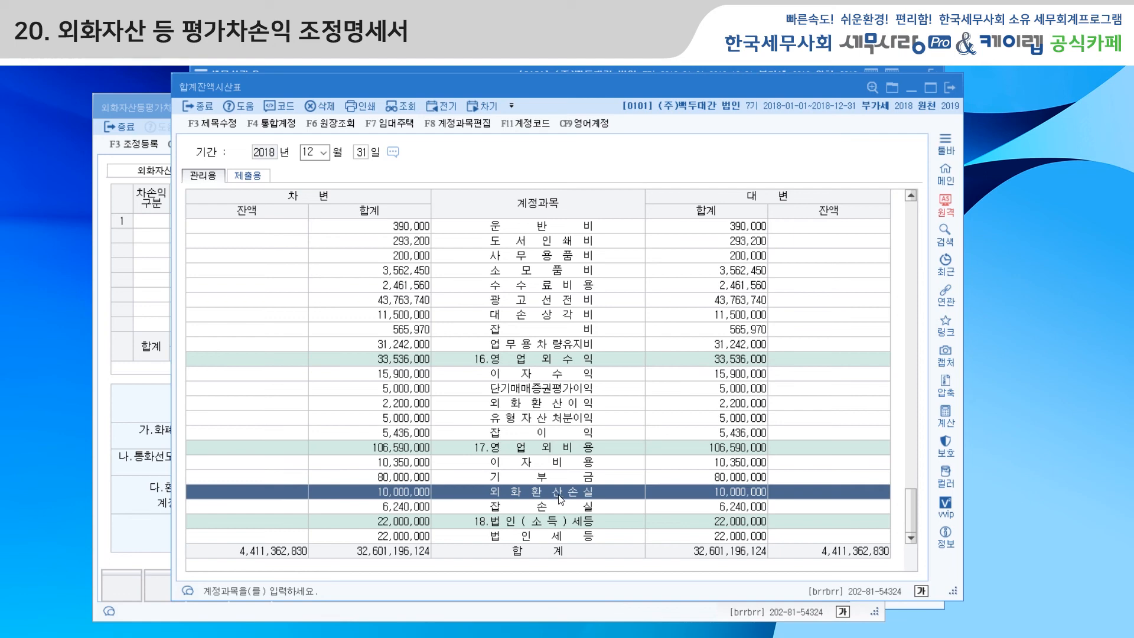
# - Return to the foreign-currency valuation statement, open its 조정 등록 window, and look through the income-addition and deduction lists for the foreign-currency adjustments
pyautogui.click(142, 381)
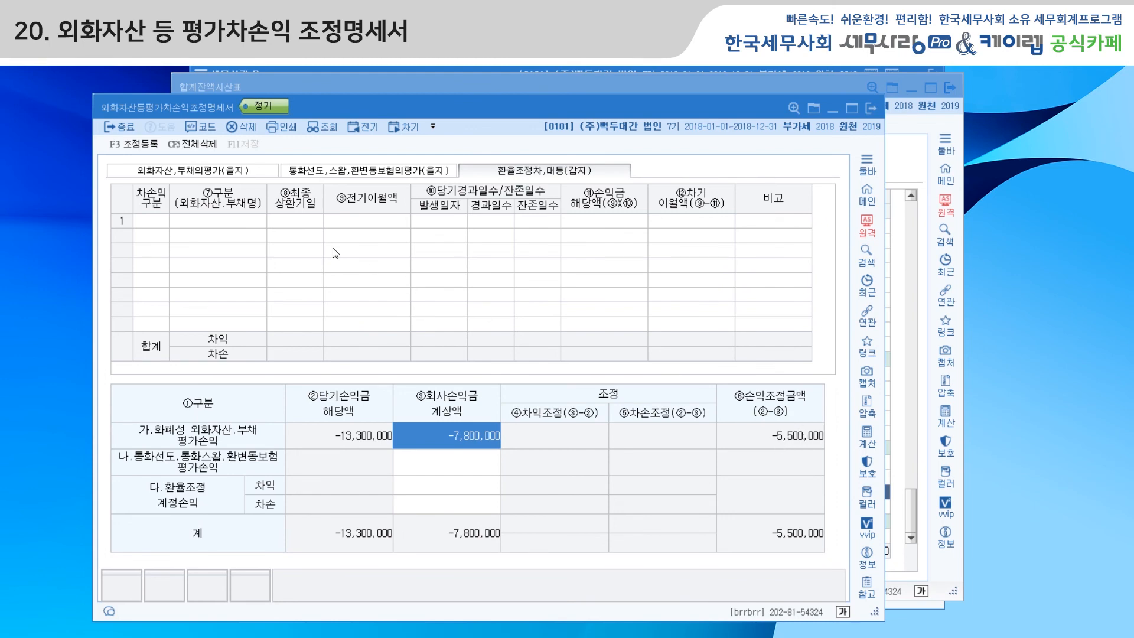
pyautogui.click(140, 145)
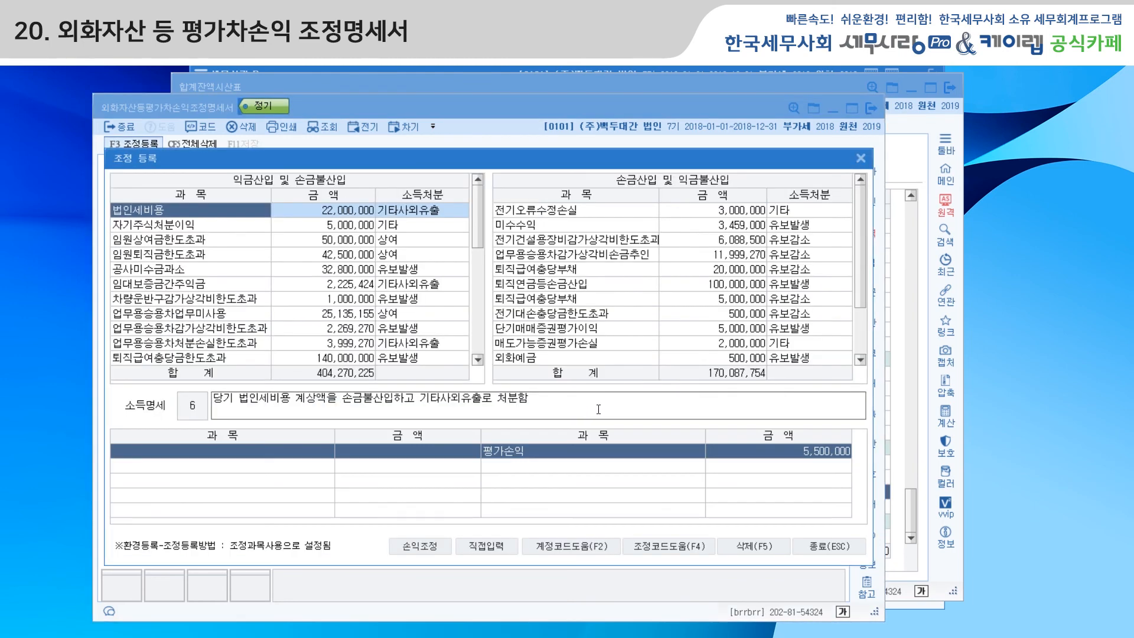
pyautogui.moveTo(476, 252); pyautogui.dragTo(477, 311)
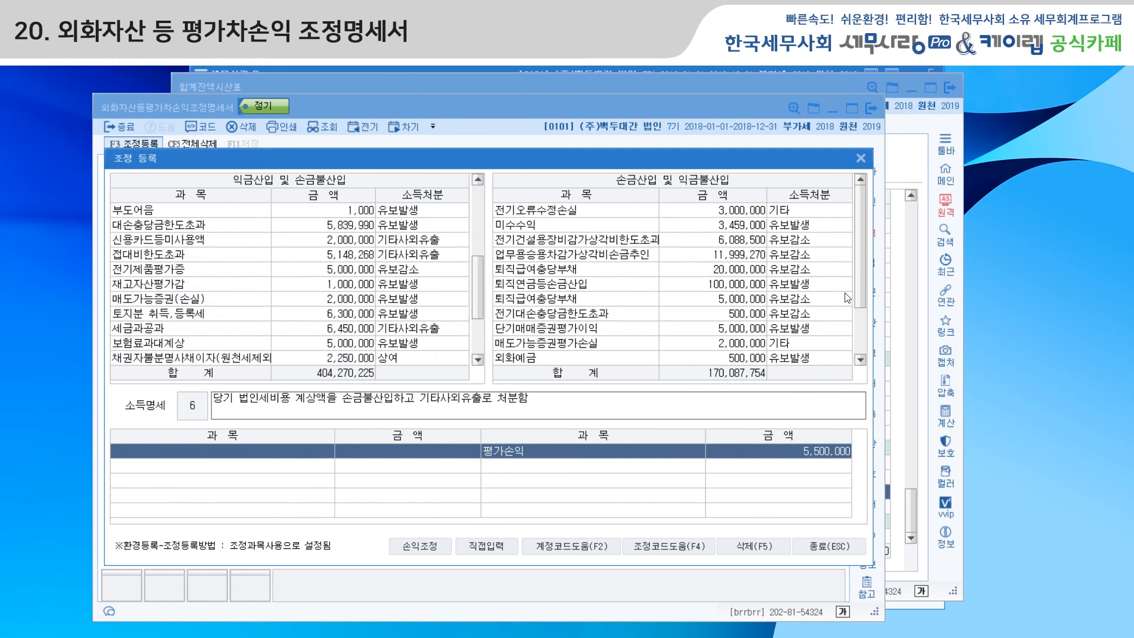
pyautogui.moveTo(864, 278); pyautogui.dragTo(855, 341)
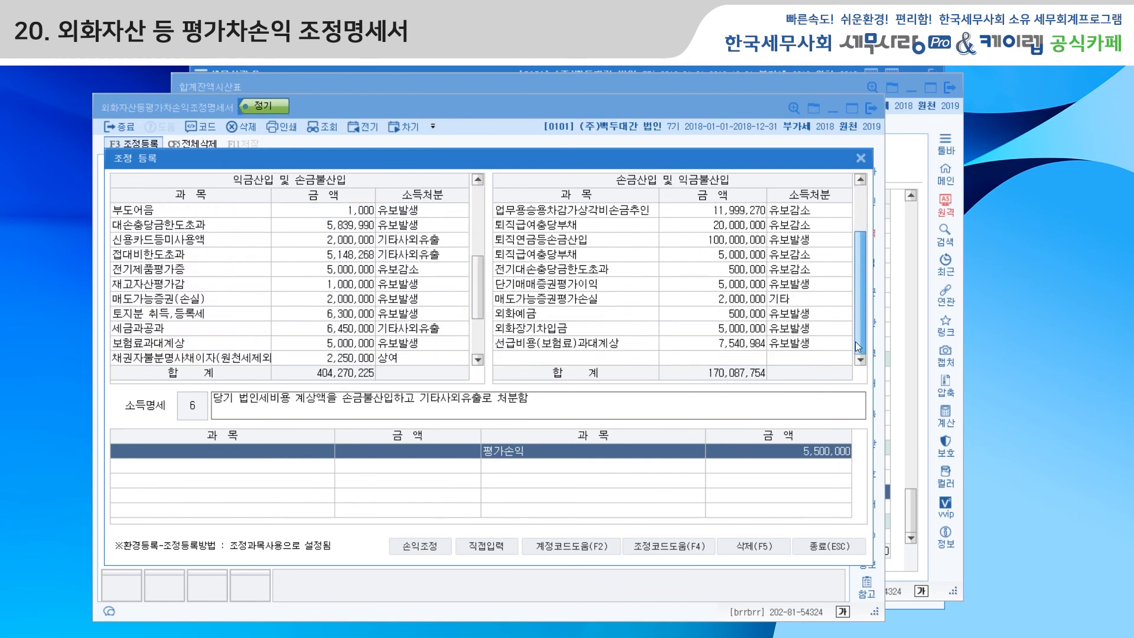
# - Check the 외화예금 and 외화장기차입금 entries under 손금산입 및 익금불산입, comparing their amounts, 소득처분 and 소득명세 with the 평가손익 adjustment
pyautogui.click(600, 314)
pyautogui.click(598, 329)
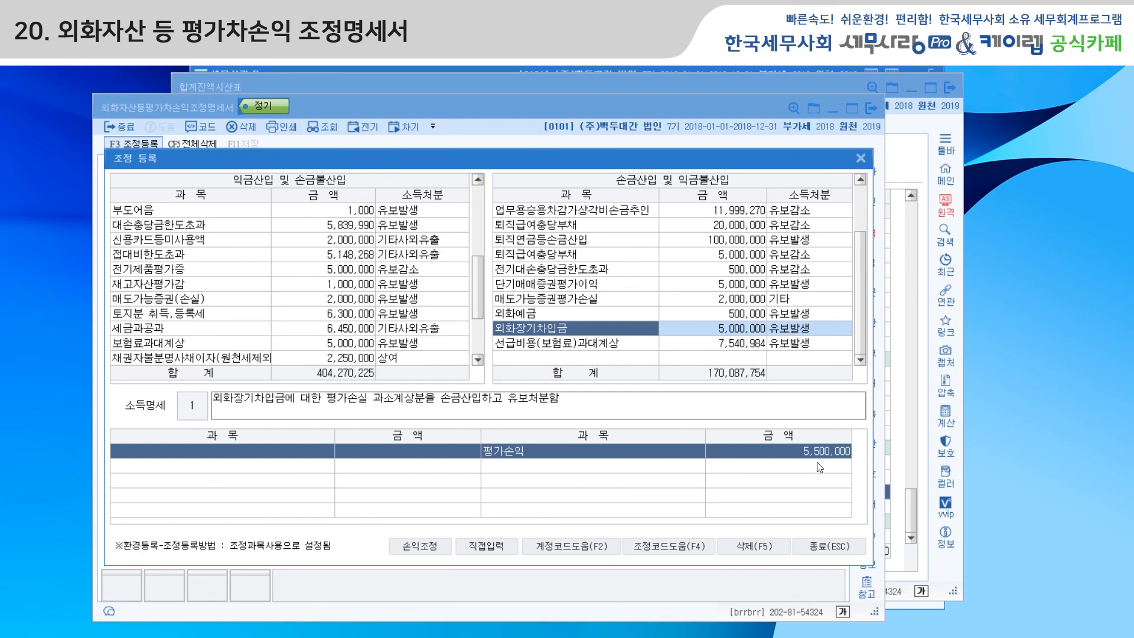
pyautogui.click(591, 313)
pyautogui.click(586, 328)
pyautogui.click(587, 315)
pyautogui.click(586, 326)
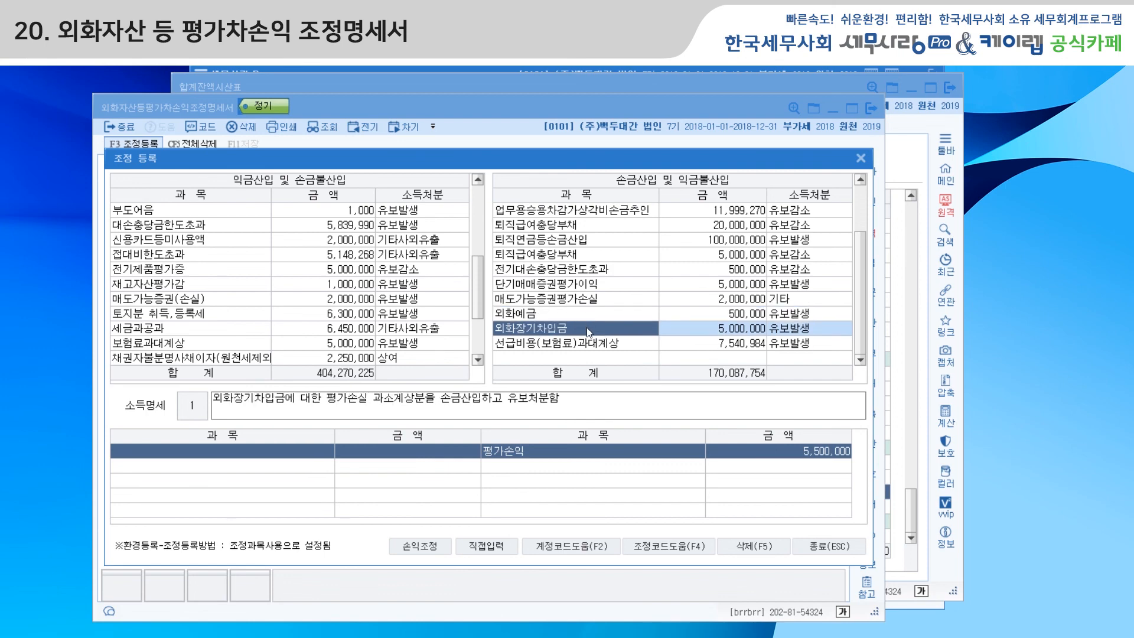